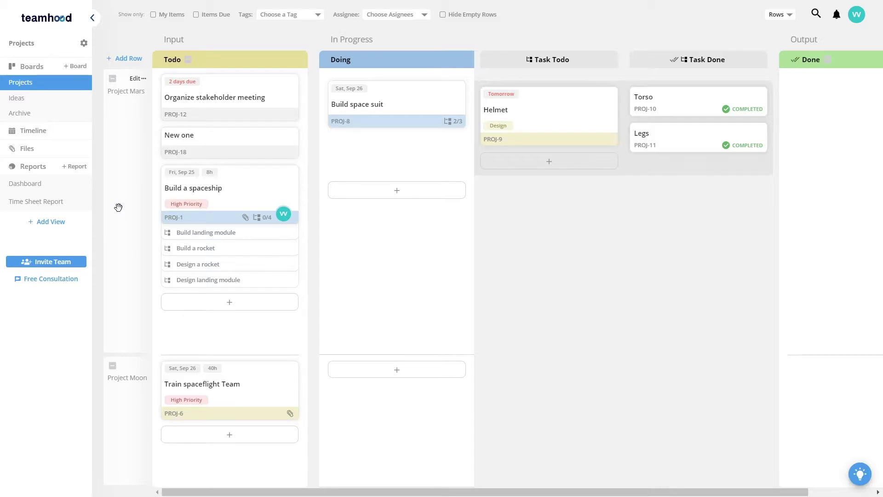
- Open the Projects board settings, show Column Settings for Todo, and select the board name
click(82, 83)
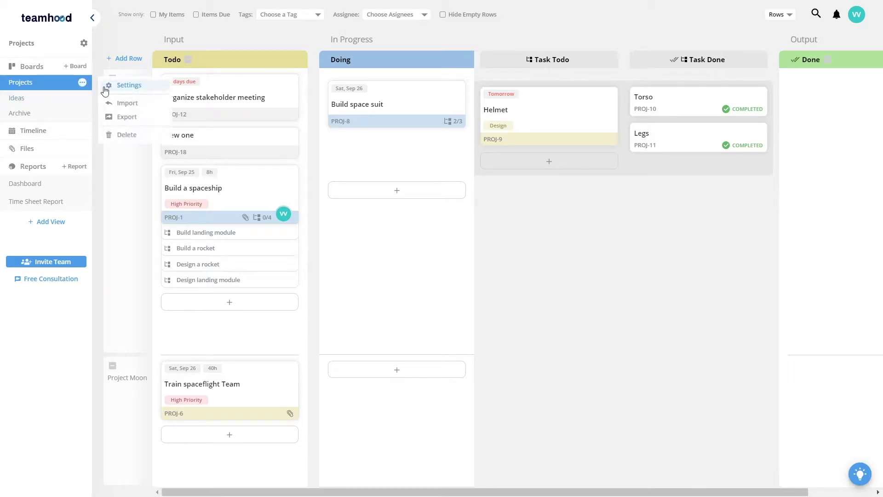
click(105, 86)
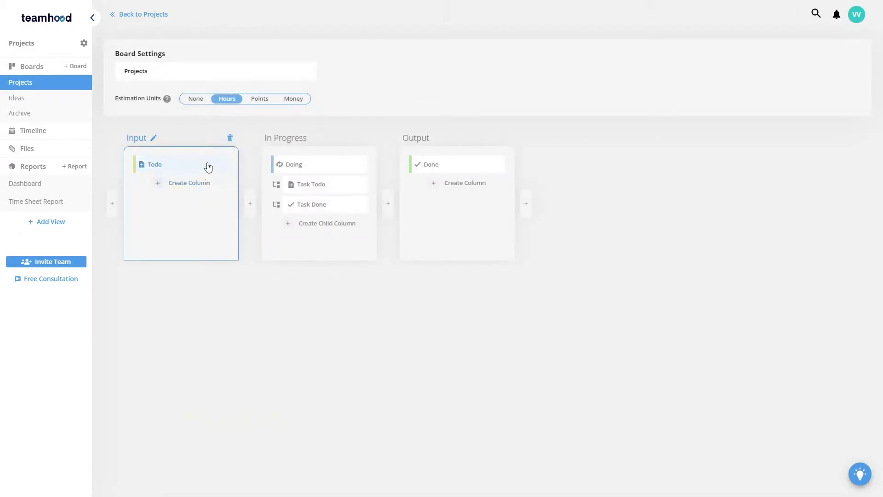
click(201, 166)
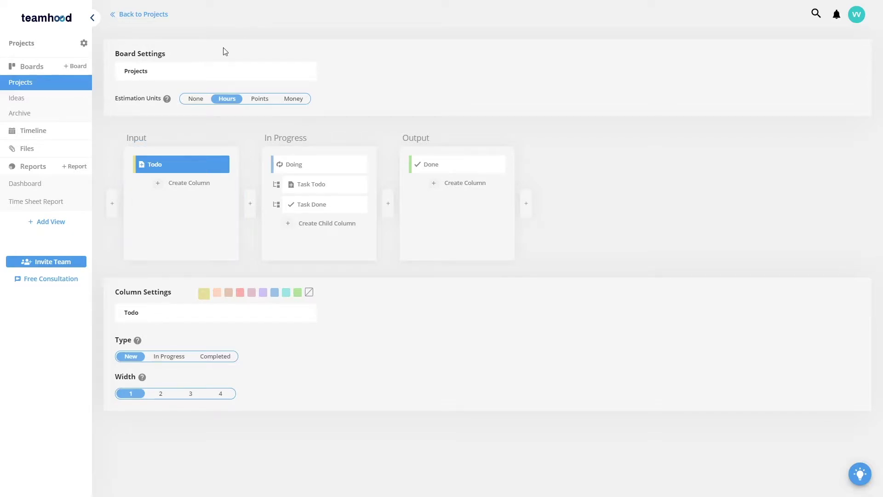
double_click(171, 72)
- Open the Build a spaceship task from the Projects board and post the comment 'Need more time'
click(125, 16)
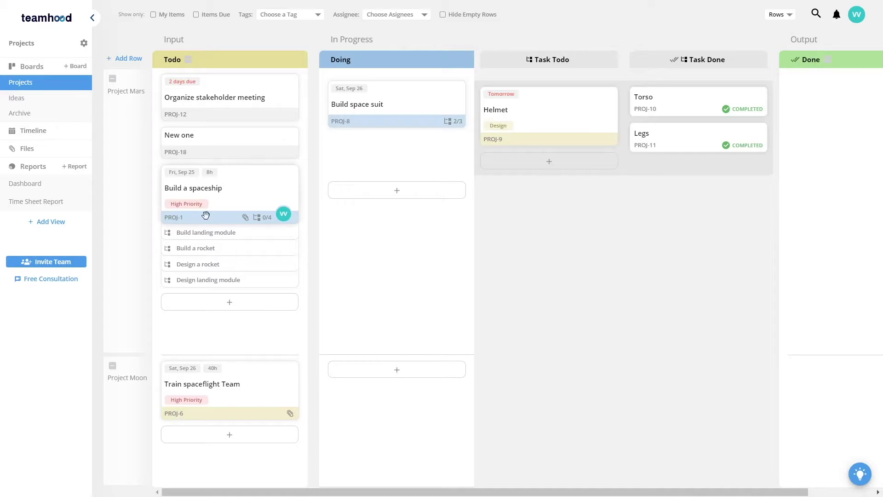
click(219, 185)
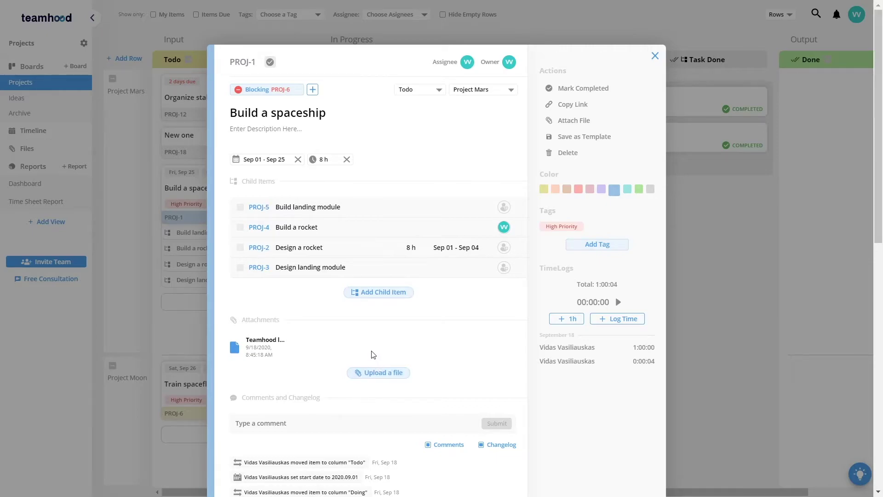
scroll(365, 332, down, 3)
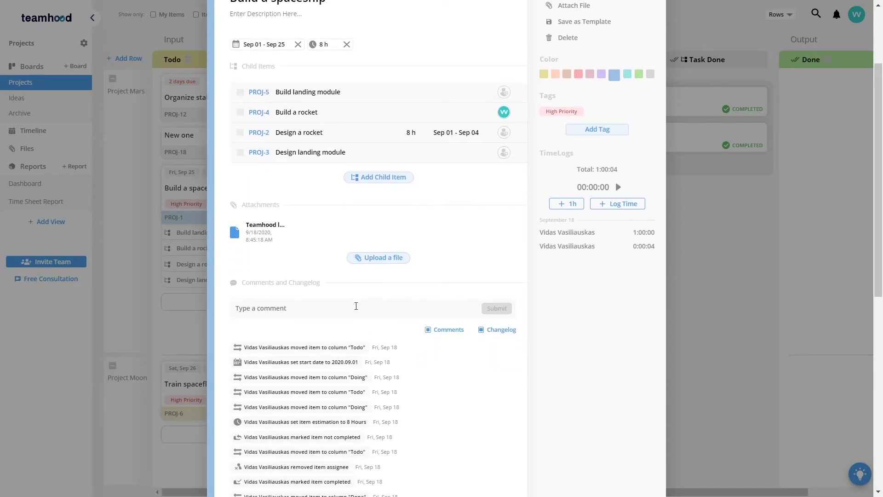
click(356, 306)
text(Need more time)
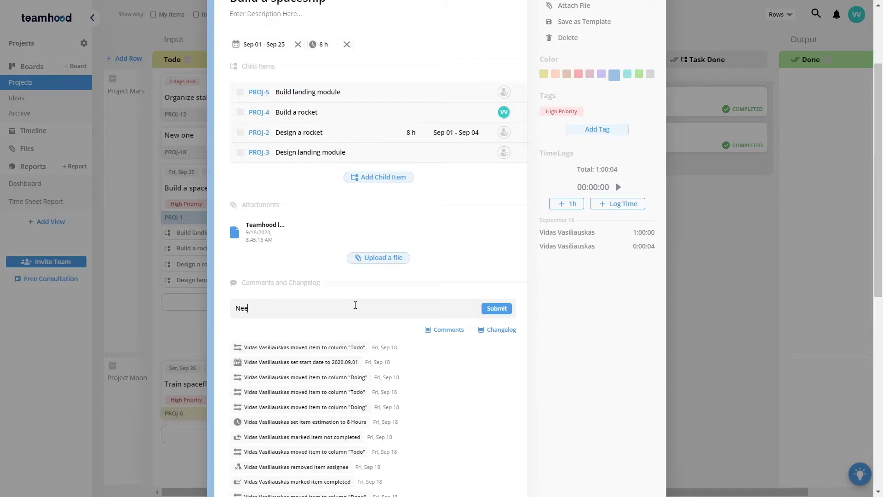
key(Return)
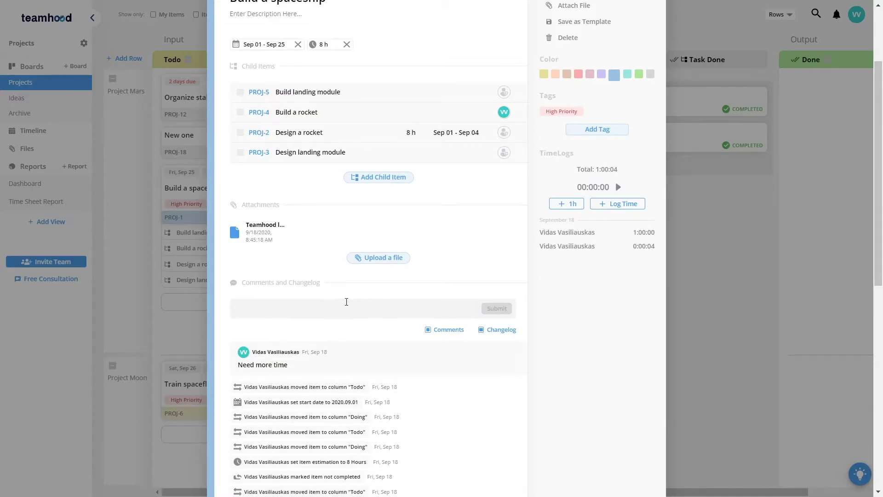
scroll(346, 302, down, 4)
scroll(320, 195, down, 5)
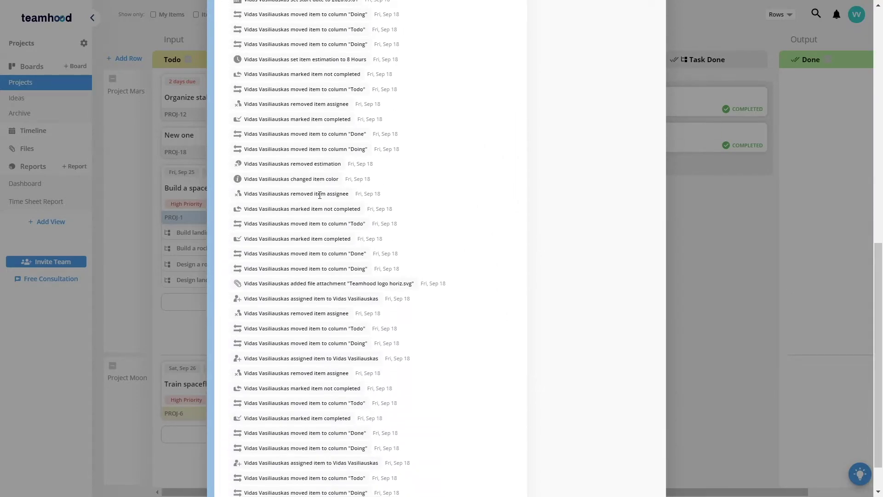
scroll(320, 195, up, 10)
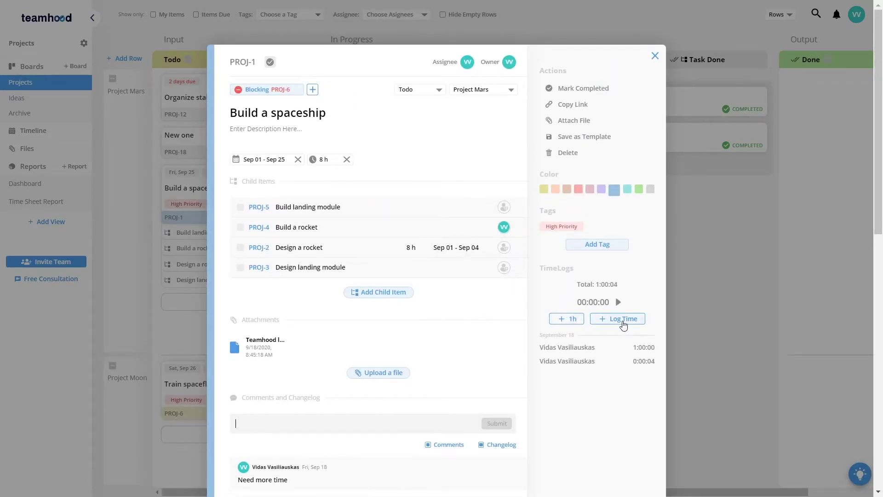
- Start the task's timer, add an hour of logged time, then stop the timer
click(619, 303)
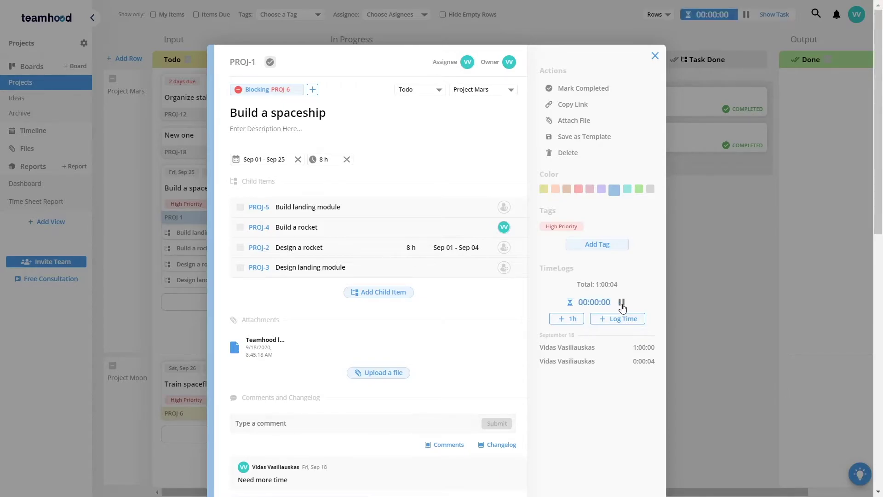
click(621, 302)
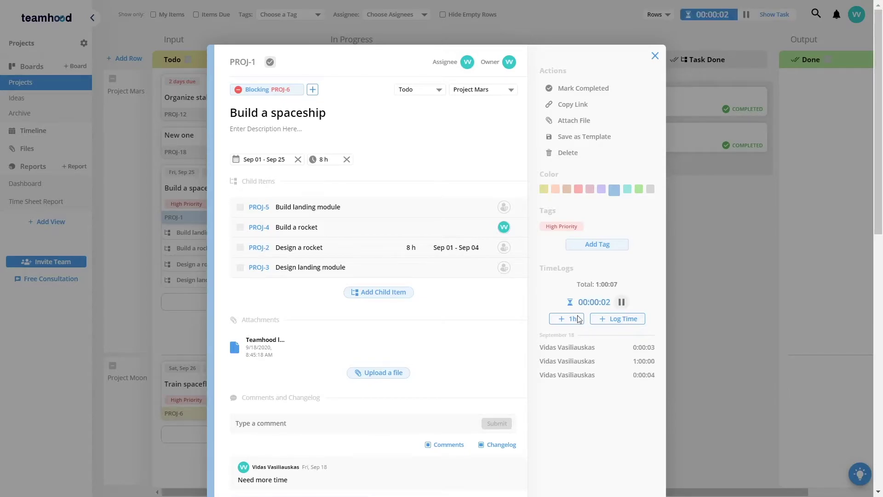
click(566, 318)
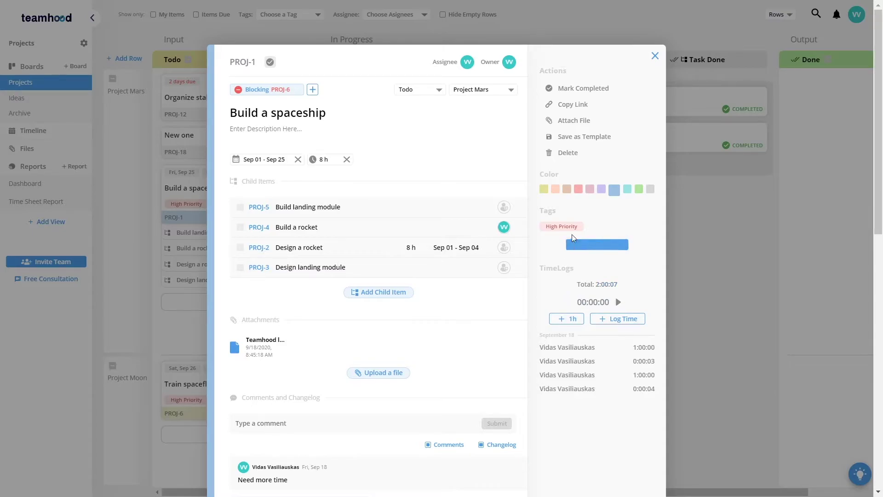
mouse_move(573, 230)
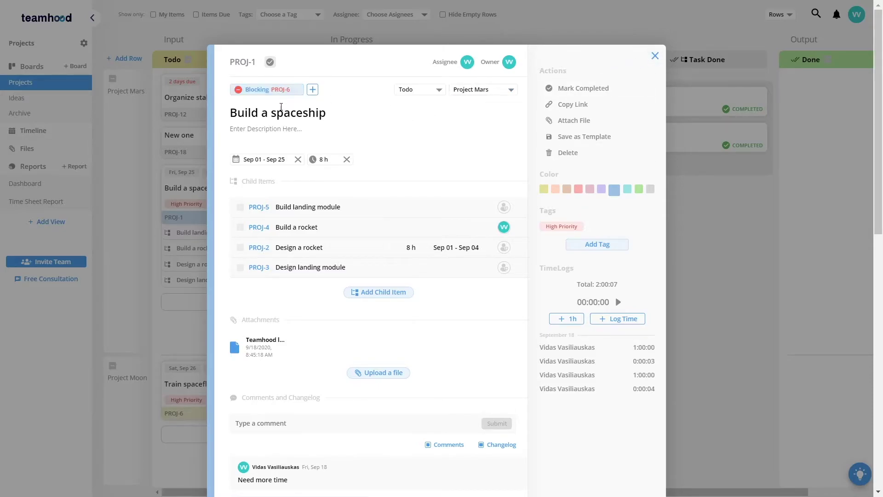
- Try editing the task title, then open the blocked task PROJ-6, Train spaceflight Team
click(332, 114)
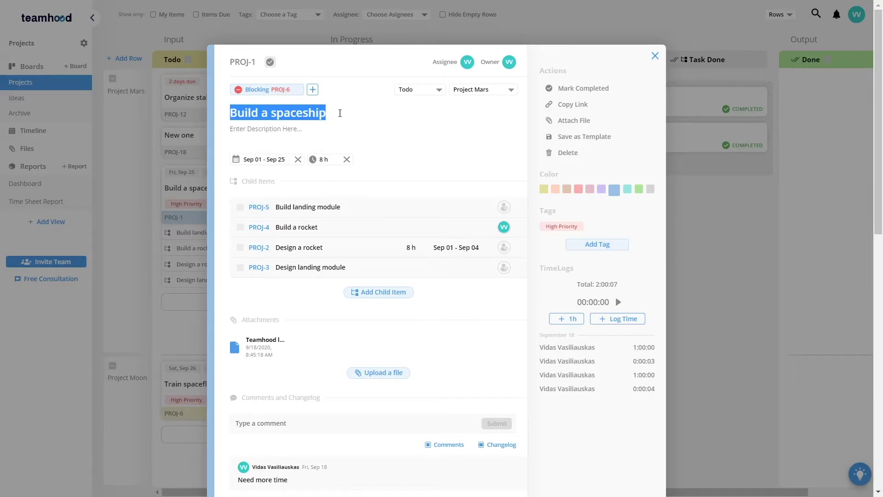
click(331, 115)
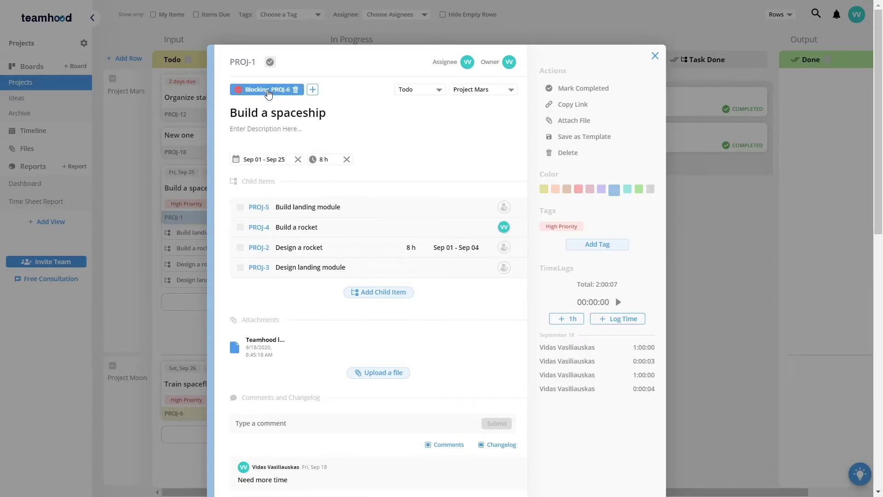
click(269, 91)
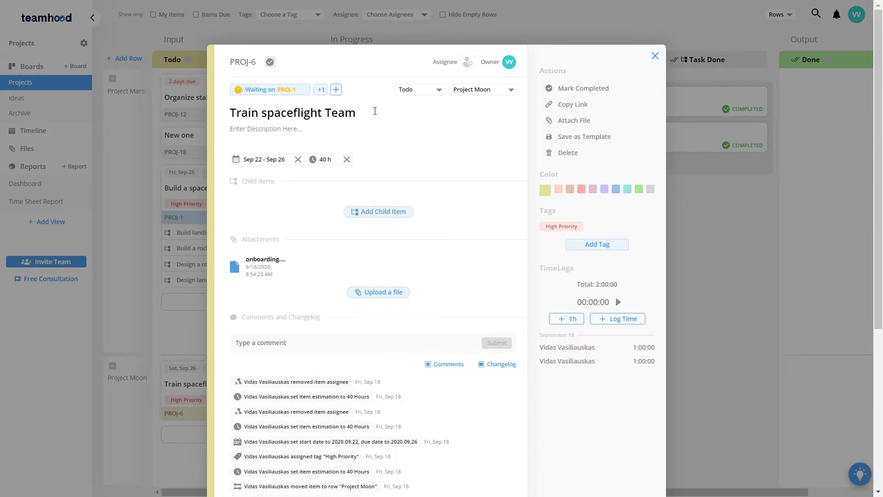
- Close the task panel, switch to the Timeline view, and pan it to earlier dates
click(655, 55)
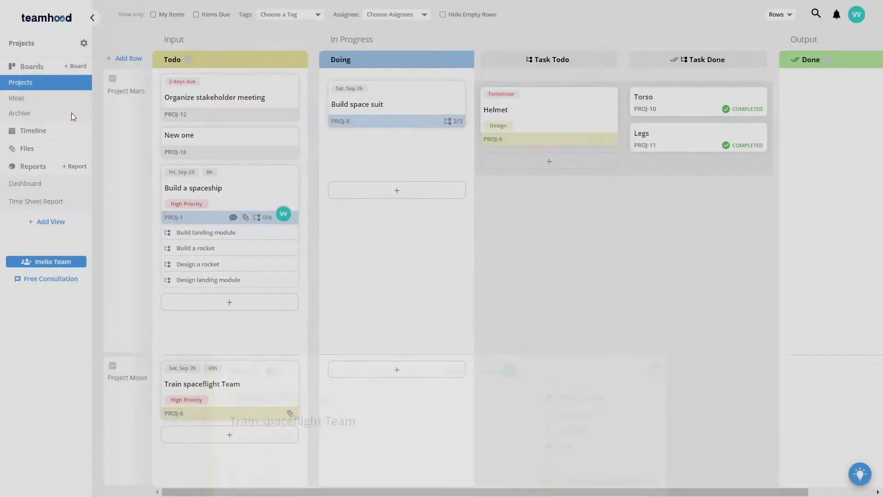
click(57, 134)
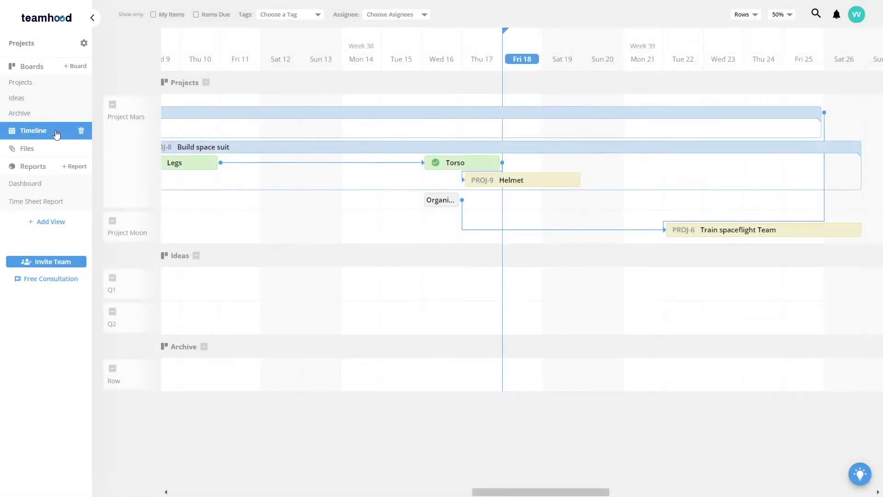
mouse_move(357, 229)
mouse_move(381, 233)
mouse_down()
mouse_move(546, 239)
mouse_move(276, 247)
mouse_move(387, 239)
mouse_up()
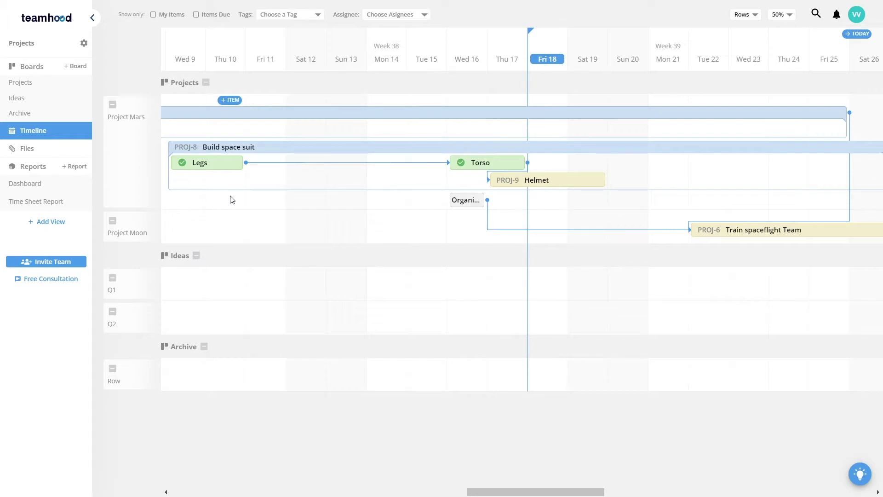
- Group the timeline rows by Users, then go to the Files list
click(755, 19)
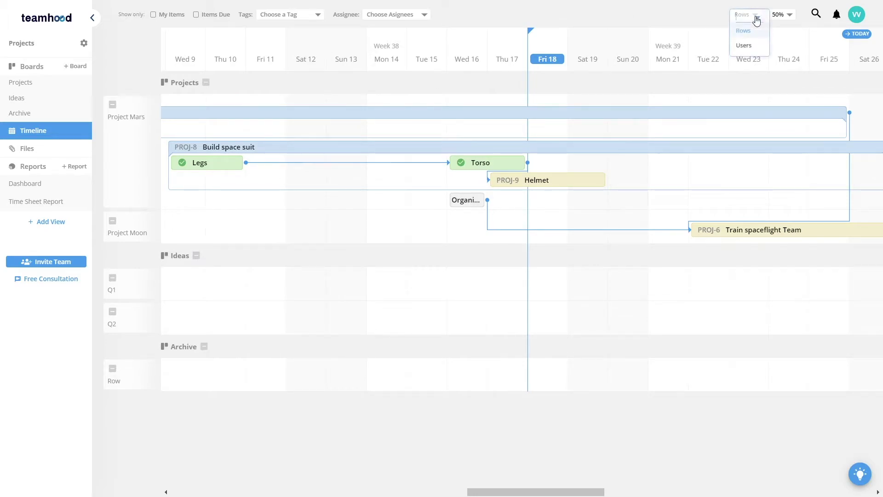
click(752, 46)
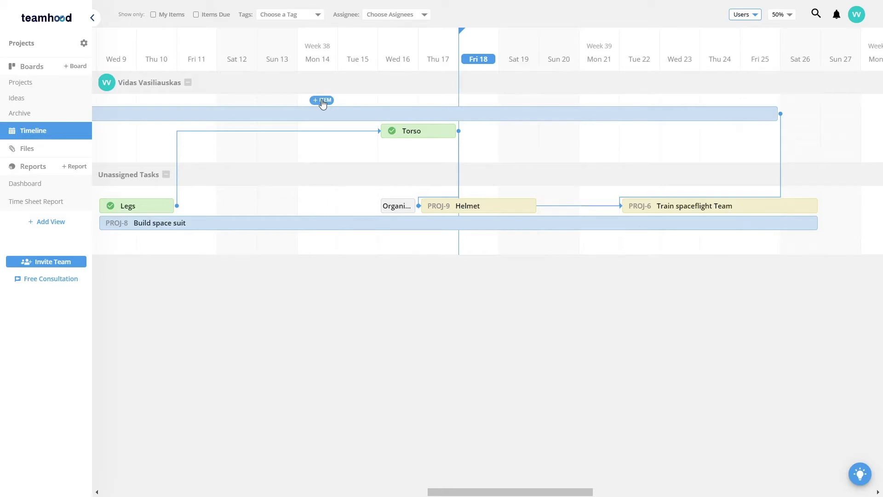
click(37, 152)
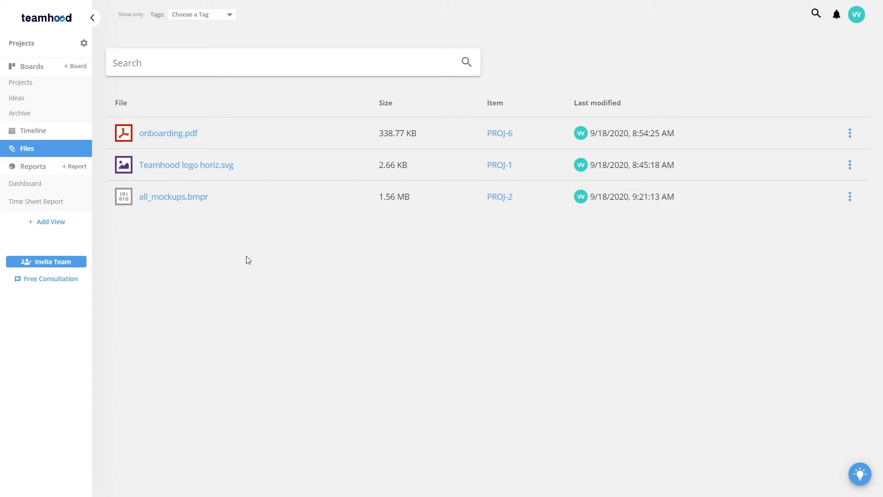
- Open the Dashboard report showing items, hours and items due
click(36, 181)
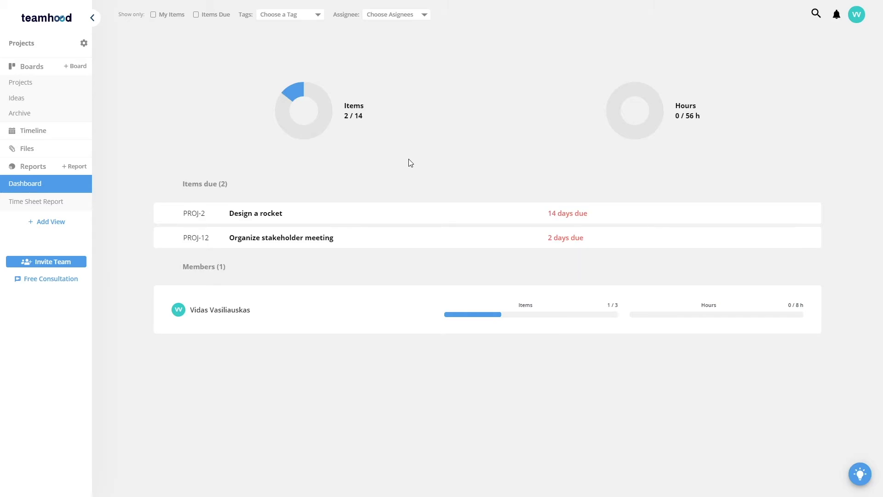
- Open the Time Sheet Report and cycle Group by through User, Tag and Month, ending on Board Row
click(37, 200)
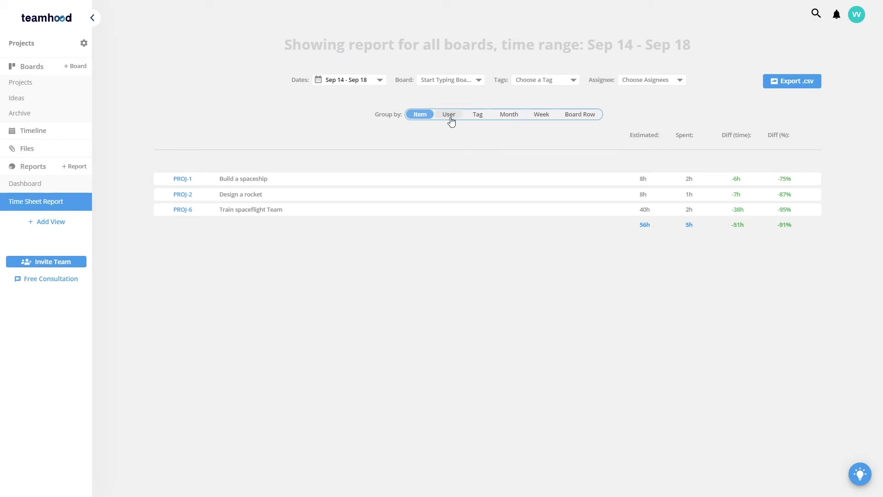
click(450, 116)
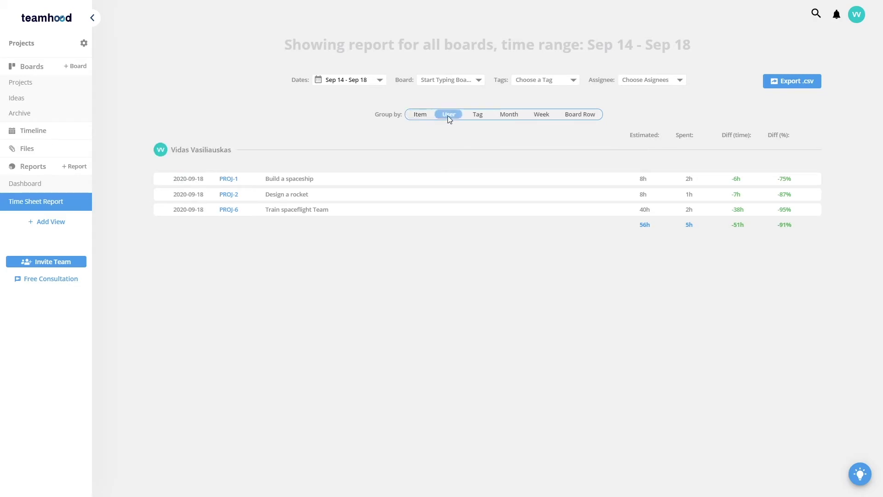
click(480, 116)
click(510, 115)
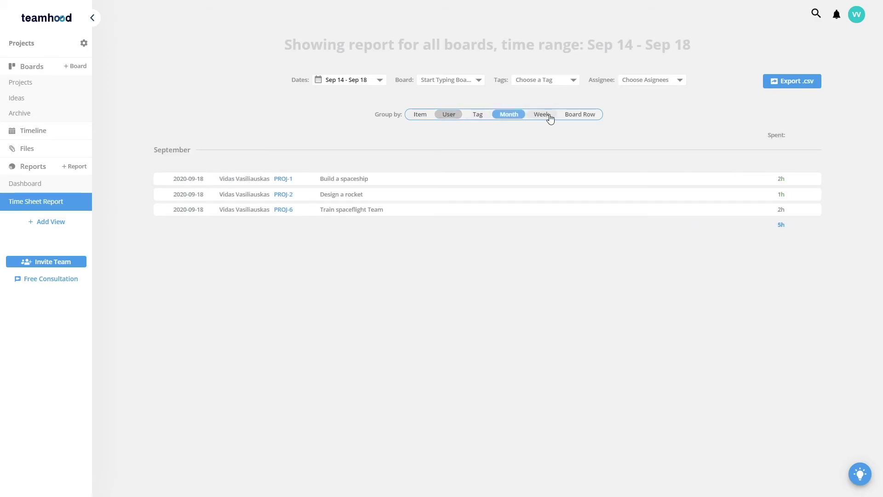
click(581, 115)
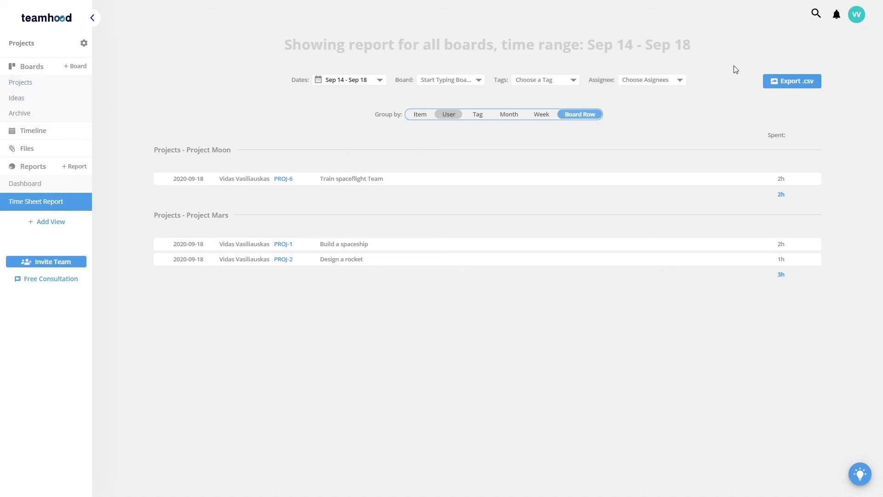
- Return to the Projects board, view its options menu, dismiss it, then open the account menu
click(34, 82)
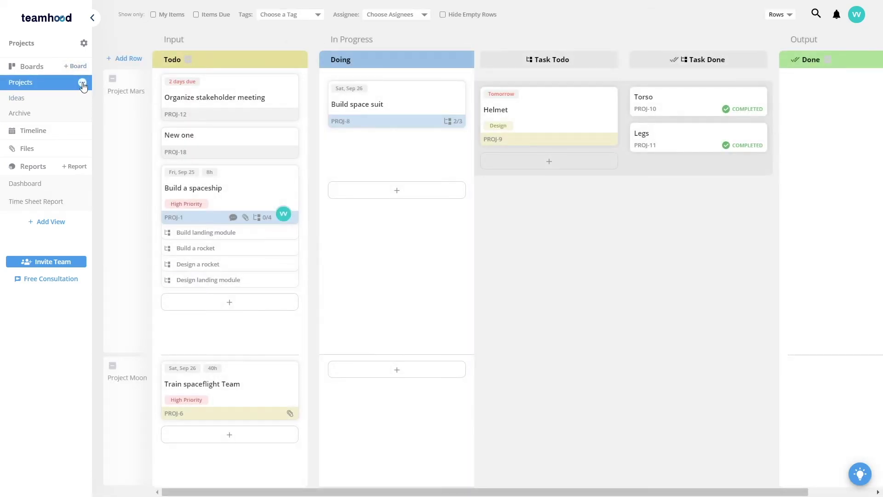
click(82, 82)
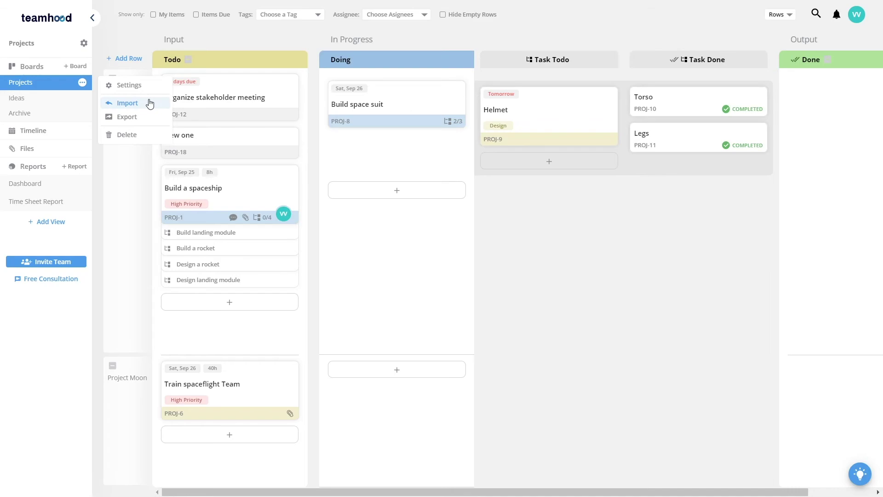
click(442, 230)
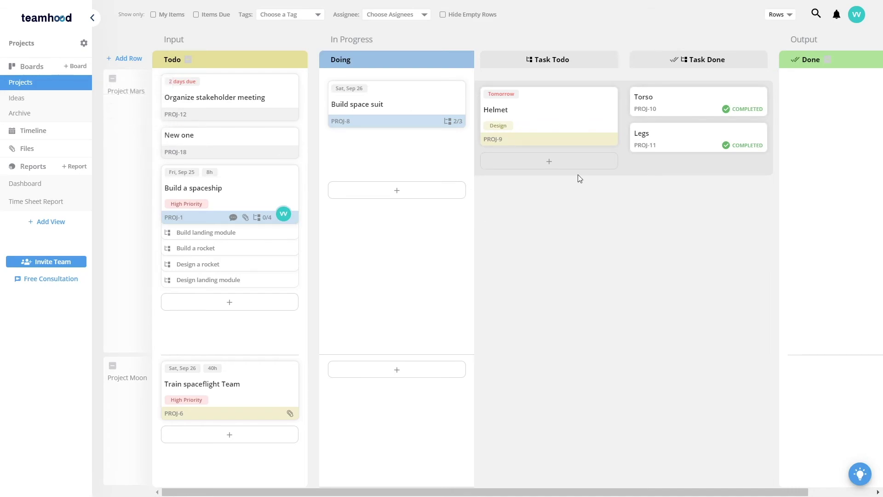
click(857, 15)
- Open My agenda and scroll down through the overdue items
click(805, 43)
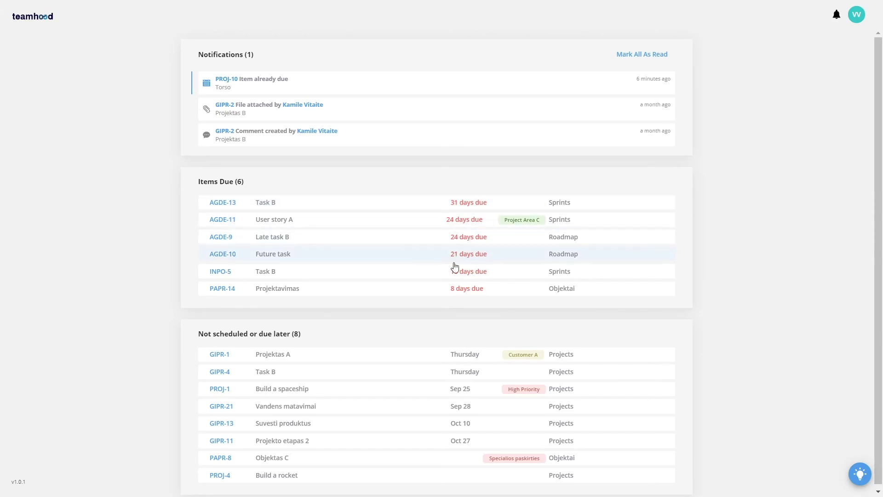
scroll(506, 289, down, 1)
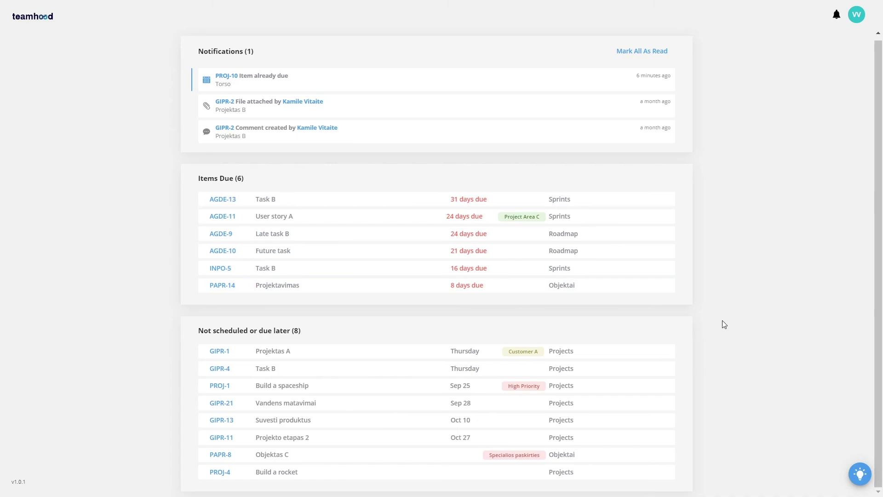